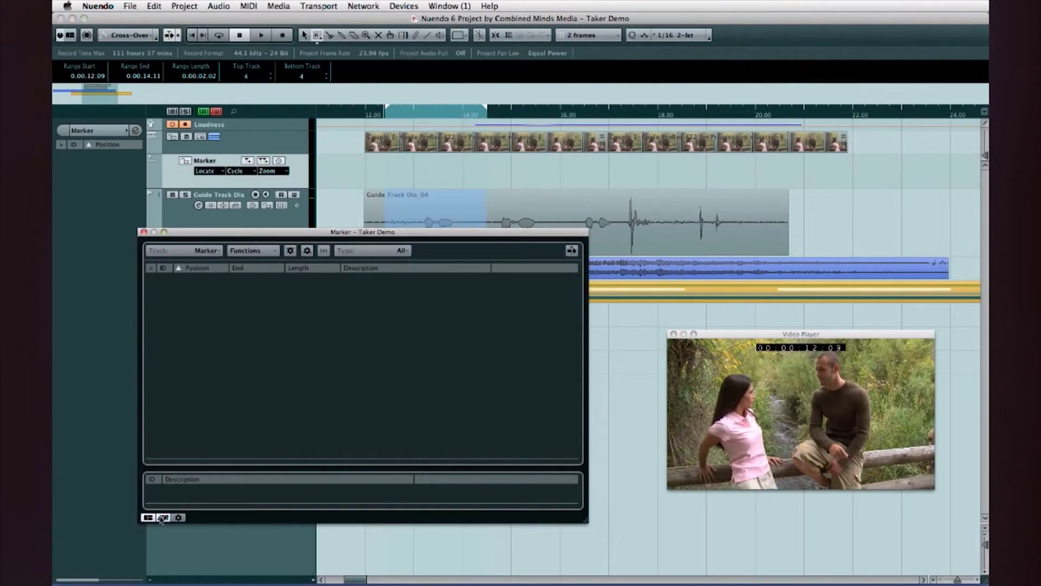
In ADR Setup, set the video overlay to Swipe and enable Show Dialogue.
{"action": "left_click", "coordinate": [163, 517]}
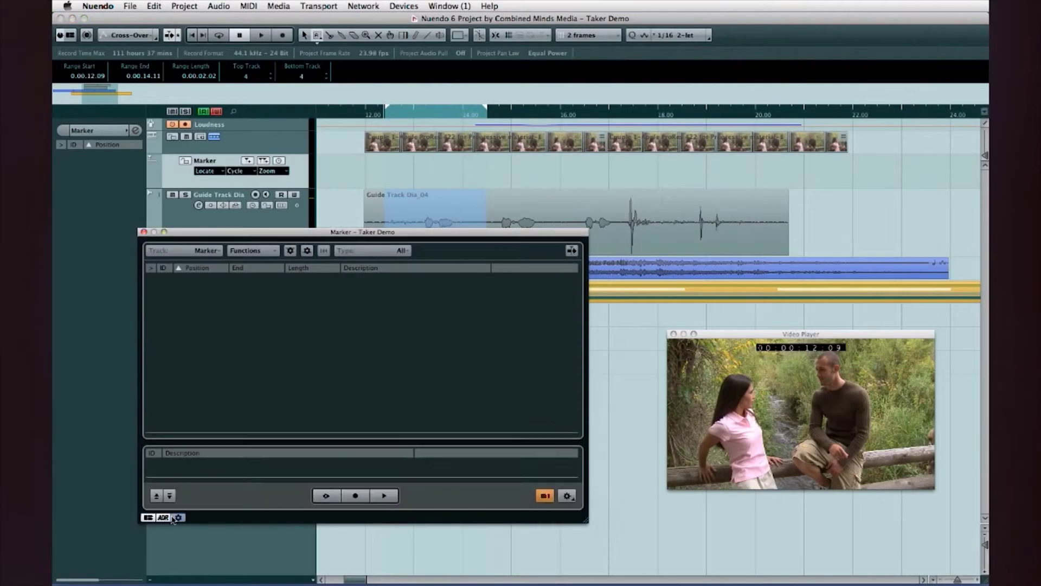
{"action": "left_click", "coordinate": [176, 518]}
{"action": "left_click", "coordinate": [568, 495]}
{"action": "left_click", "coordinate": [378, 407]}
{"action": "left_click", "coordinate": [378, 368]}
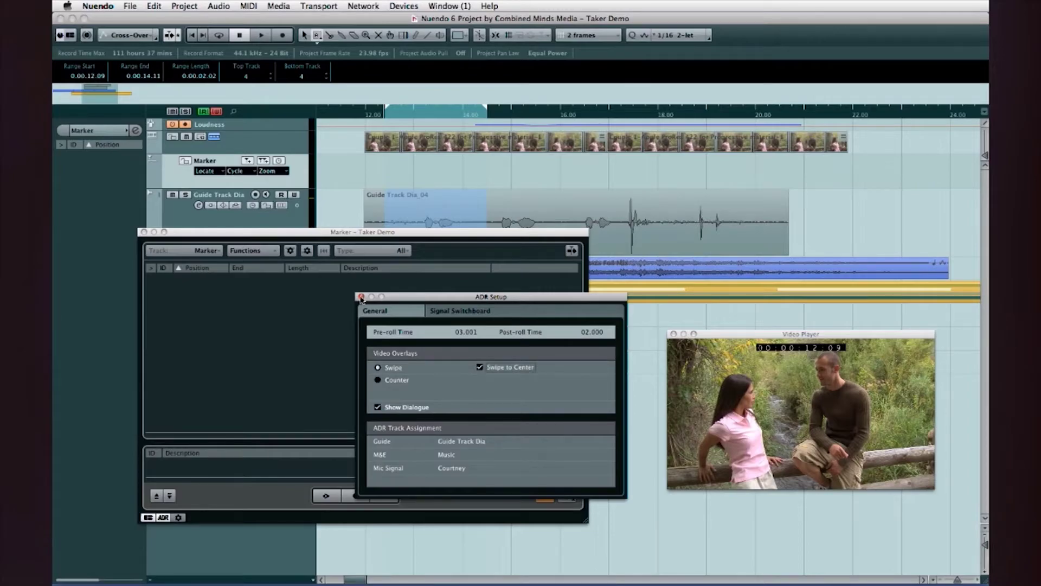
{"action": "left_click", "coordinate": [361, 296]}
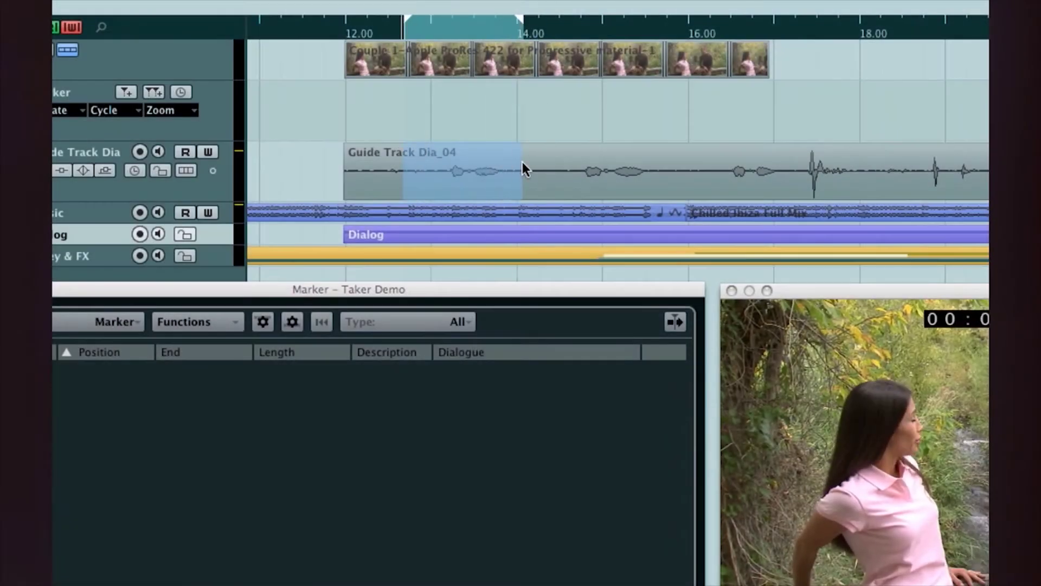
Insert a cycle marker on the selected phrase with dialogue 'Its good to be home Josh...'.
{"action": "key", "text": "Insert"}
{"action": "key", "text": "Tab"}
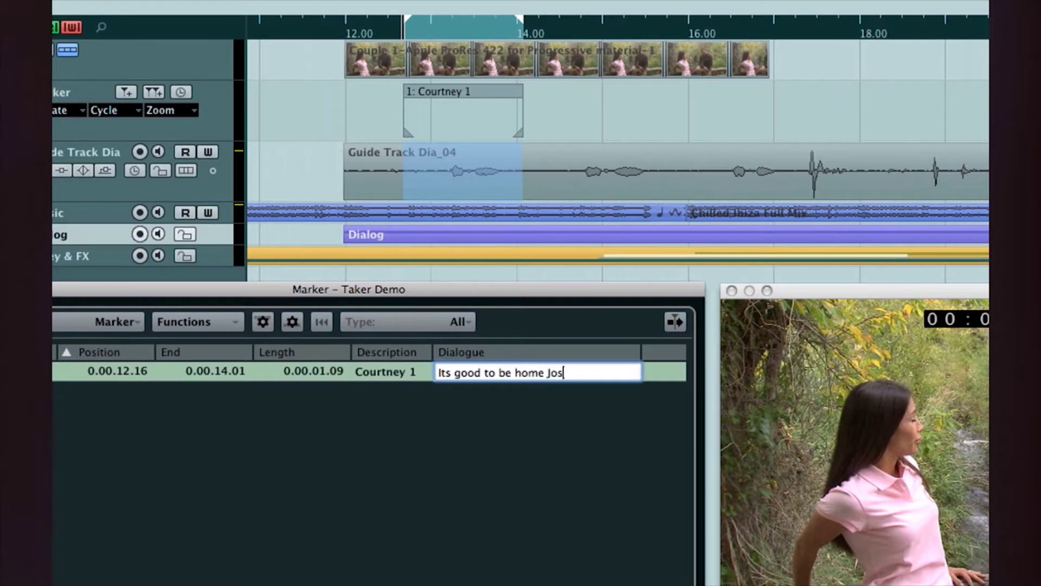
{"action": "type", "text": "Its good to be home Josh..."}
{"action": "key", "text": "Return"}
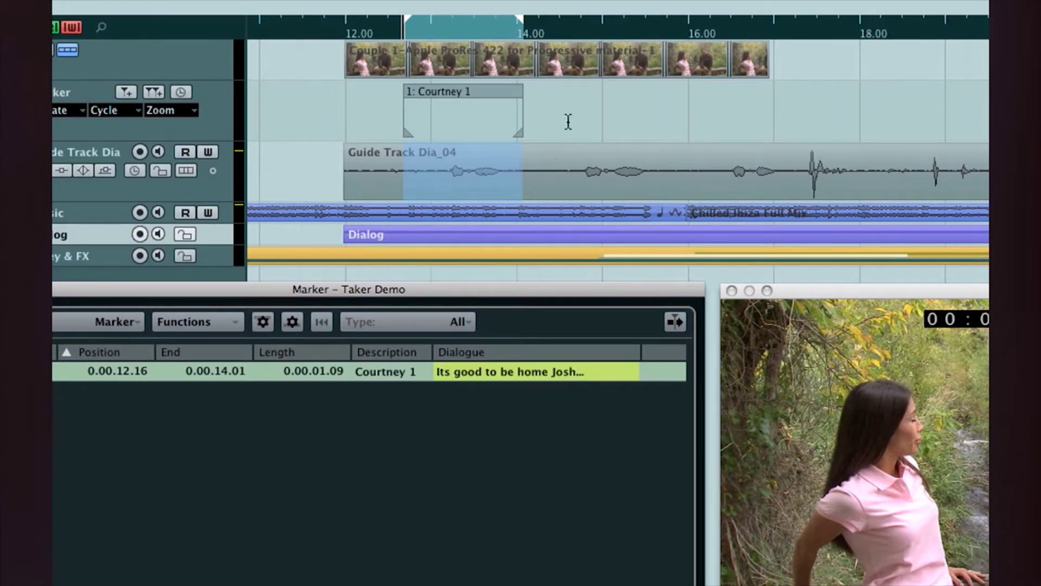
Spot the second guide phrase as 'Courtney 2' with the line 'I've Missed you!'.
{"action": "left_click_drag", "start_coordinate": [571, 168], "coordinate": [668, 165]}
{"action": "key", "text": "Insert"}
{"action": "type", "text": "C"}
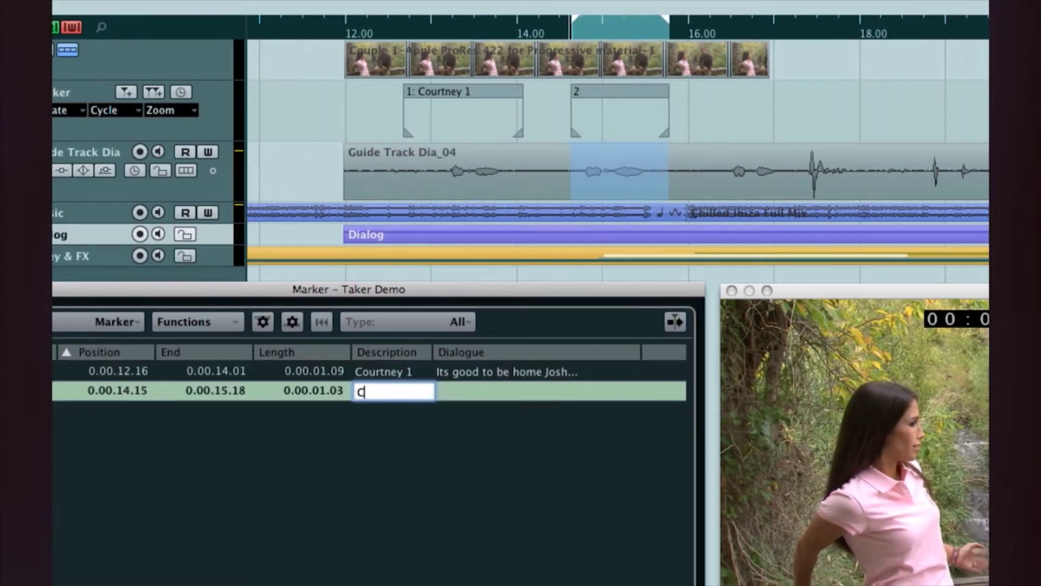
{"action": "type", "text": "ourtney 2"}
{"action": "key", "text": "Tab"}
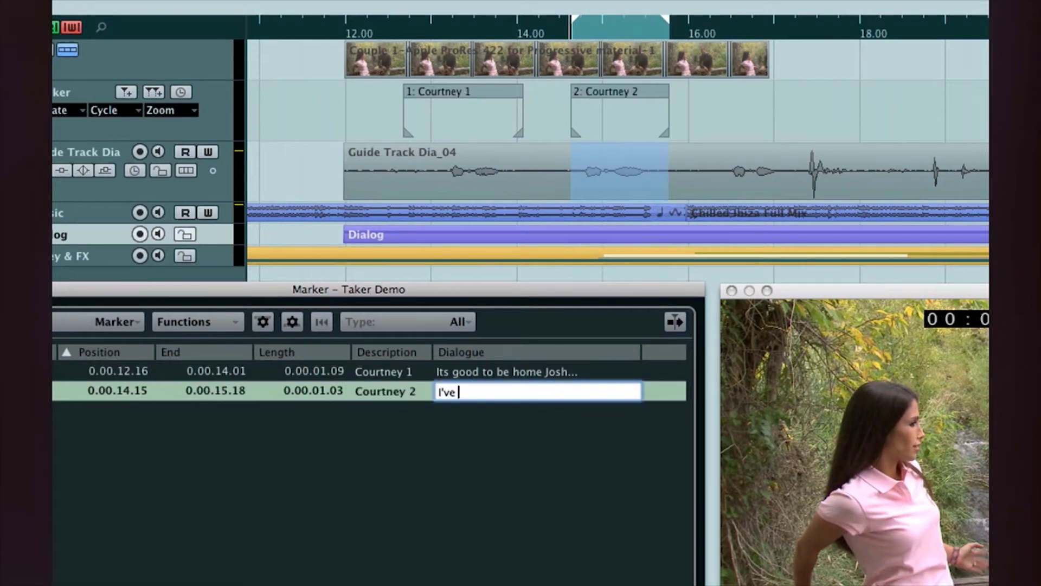
{"action": "type", "text": "I've Missed you!"}
{"action": "key", "text": "Return"}
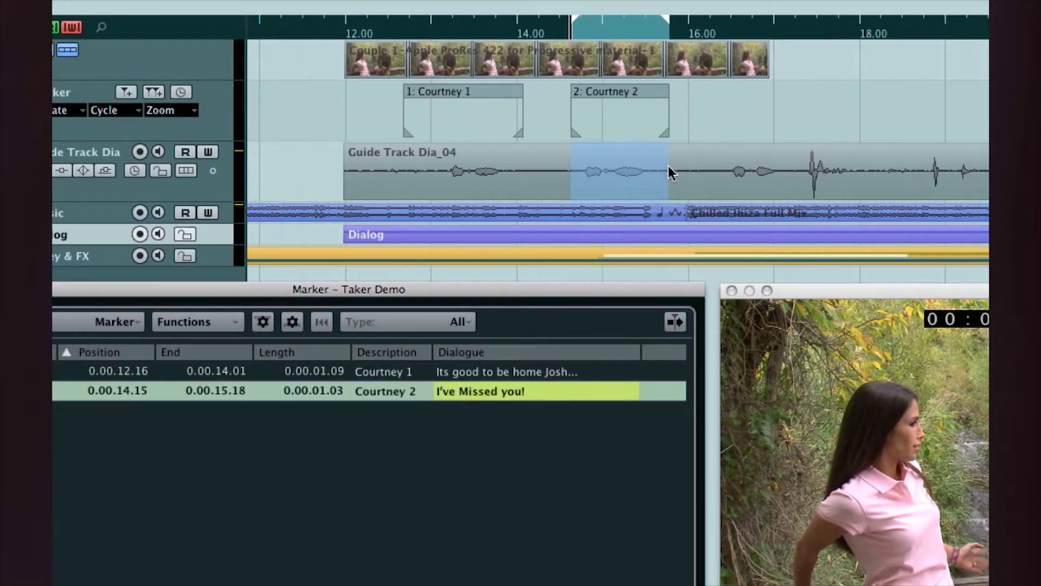
Spot the third guide phrase as 'Courtney 3' with the line 'Where's Tuck?'.
{"action": "left_click_drag", "start_coordinate": [719, 169], "coordinate": [767, 167]}
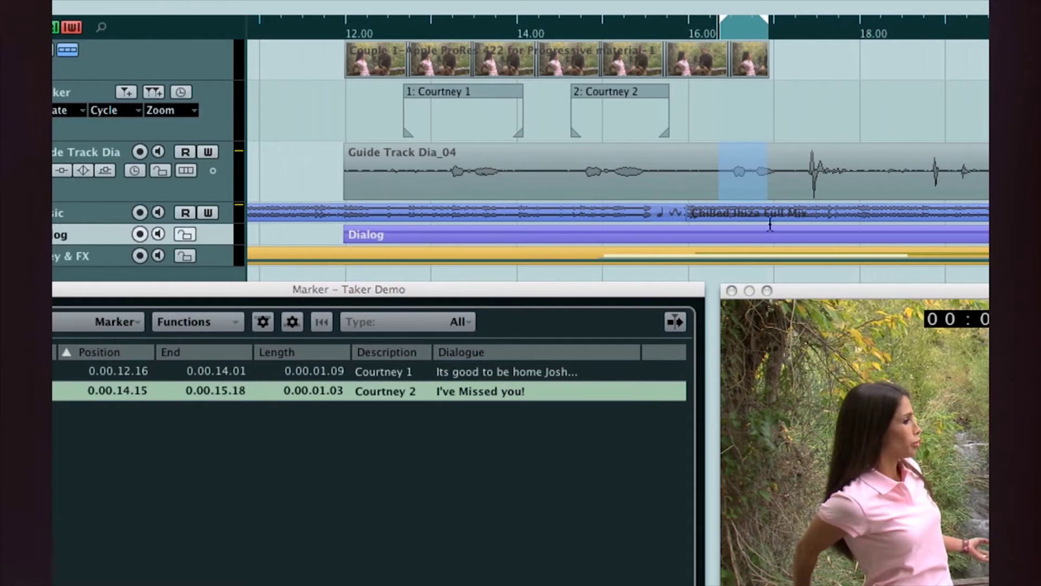
{"action": "key", "text": "Insert"}
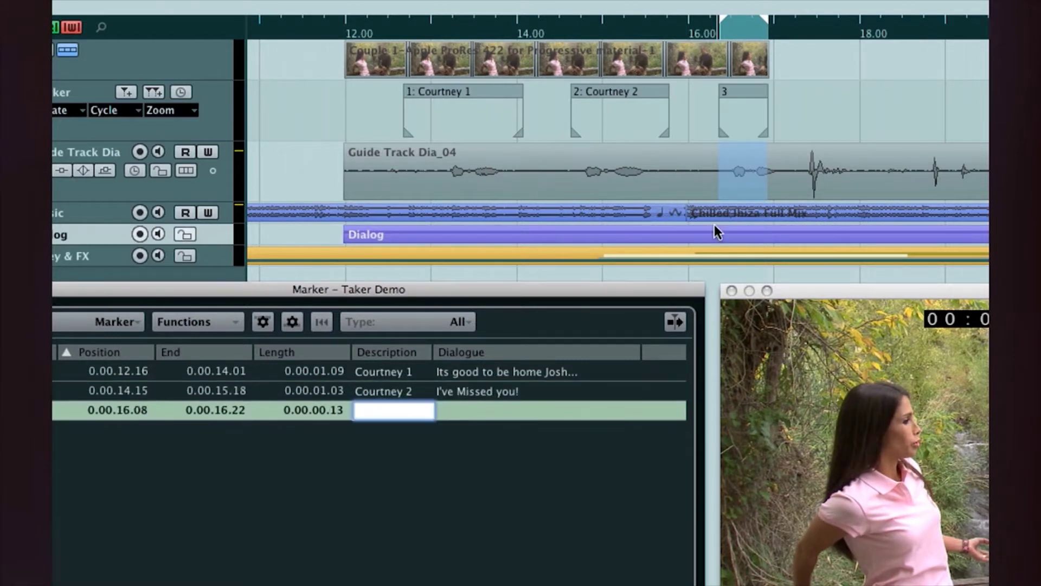
{"action": "type", "text": "Courtney 3"}
{"action": "key", "text": "Tab"}
{"action": "type", "text": "W"}
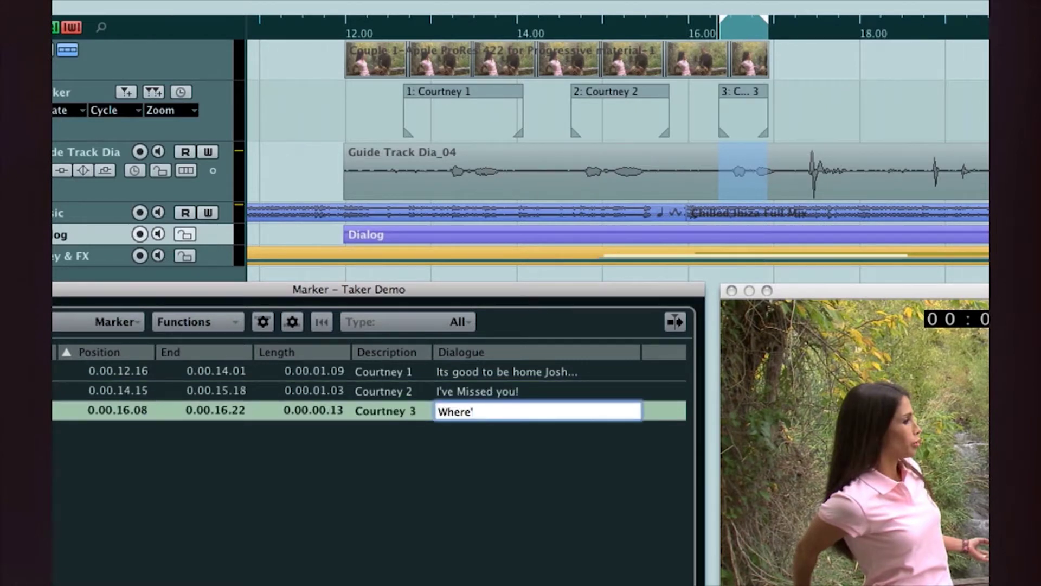
{"action": "type", "text": "here's Tuck?"}
{"action": "key", "text": "Return"}
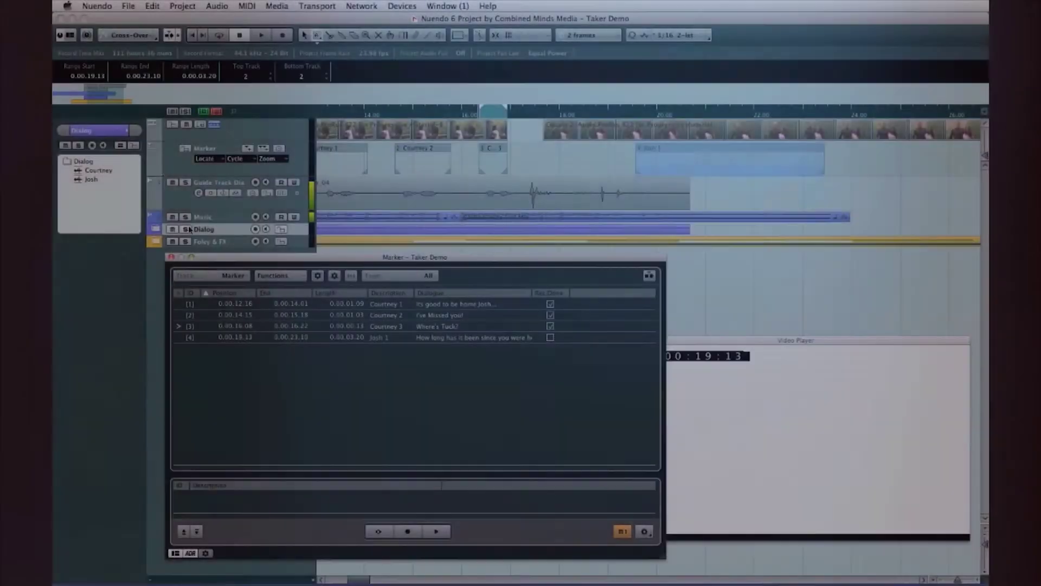
Preview a CSV marker file through File > Import > CSV Marker, accepting the encoding settings.
{"action": "left_click", "coordinate": [129, 6]}
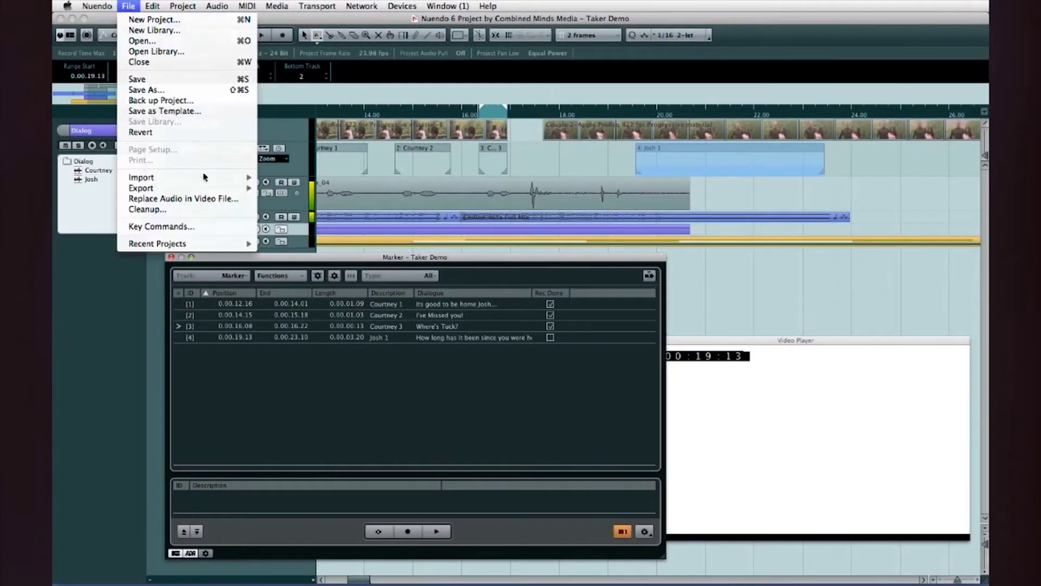
{"action": "mouse_move", "coordinate": [205, 177]}
{"action": "left_click", "coordinate": [339, 293]}
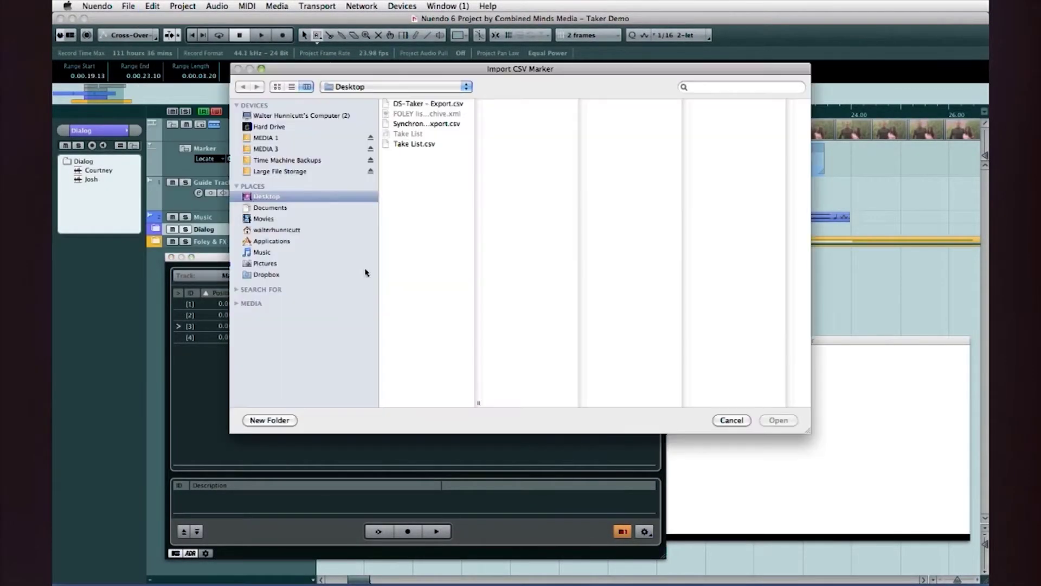
{"action": "double_click", "coordinate": [418, 124]}
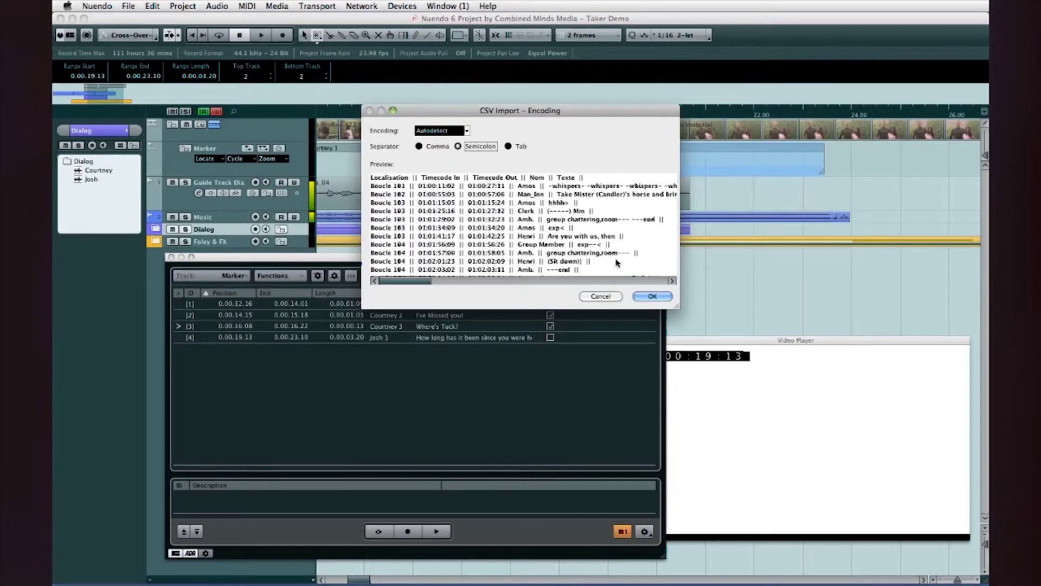
{"action": "left_click", "coordinate": [649, 297]}
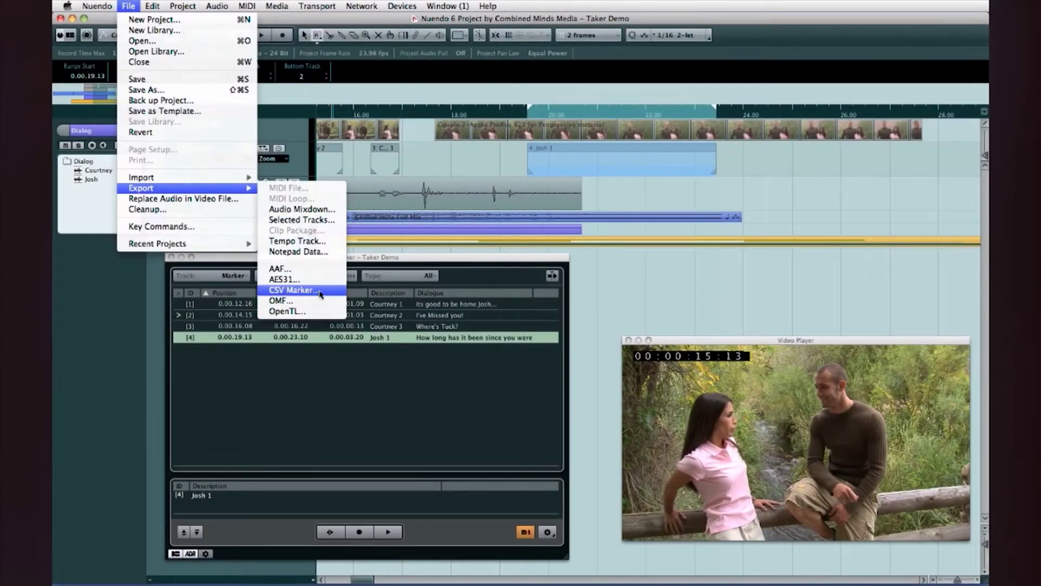
Export the markers as CSV named 'Take List' and save it to the Desktop.
{"action": "left_click", "coordinate": [303, 290]}
{"action": "left_click", "coordinate": [662, 410]}
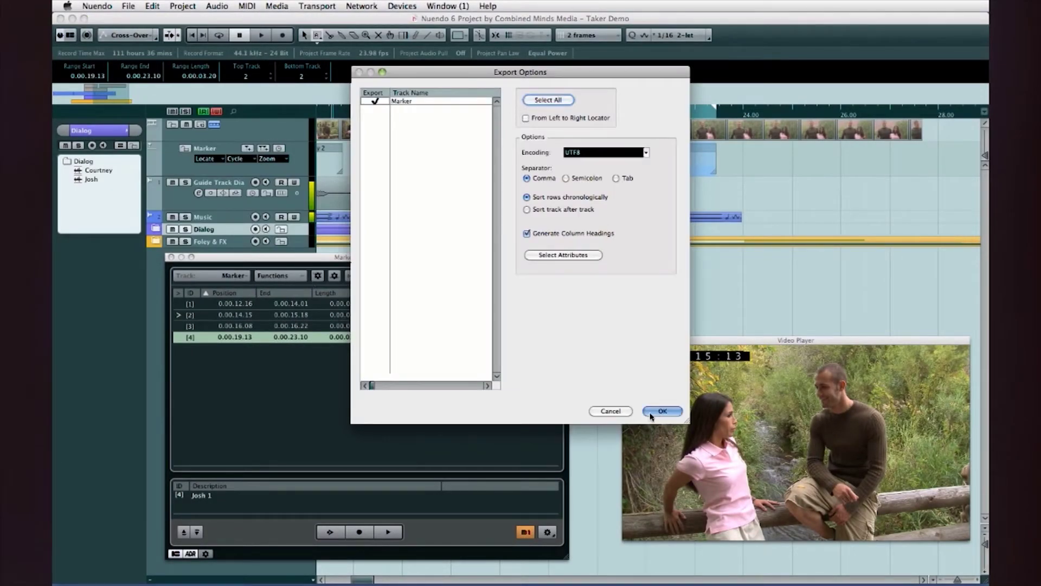
{"action": "type", "text": "Take List"}
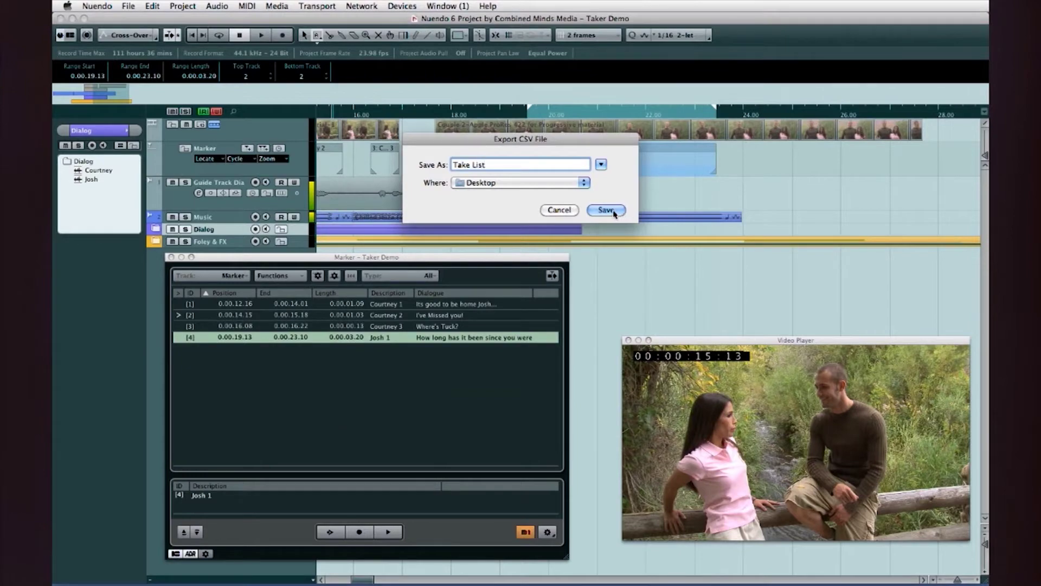
{"action": "left_click", "coordinate": [613, 212]}
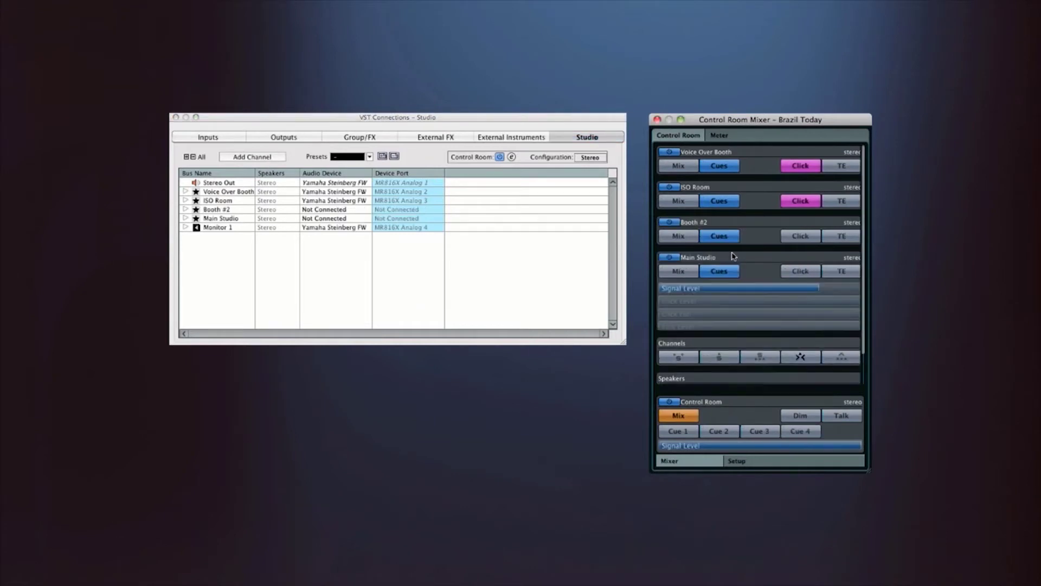
Enable Click and TE on Main Studio, set its Talk Level to -8.0, and expand the ISO Room cue.
{"action": "left_click", "coordinate": [812, 293]}
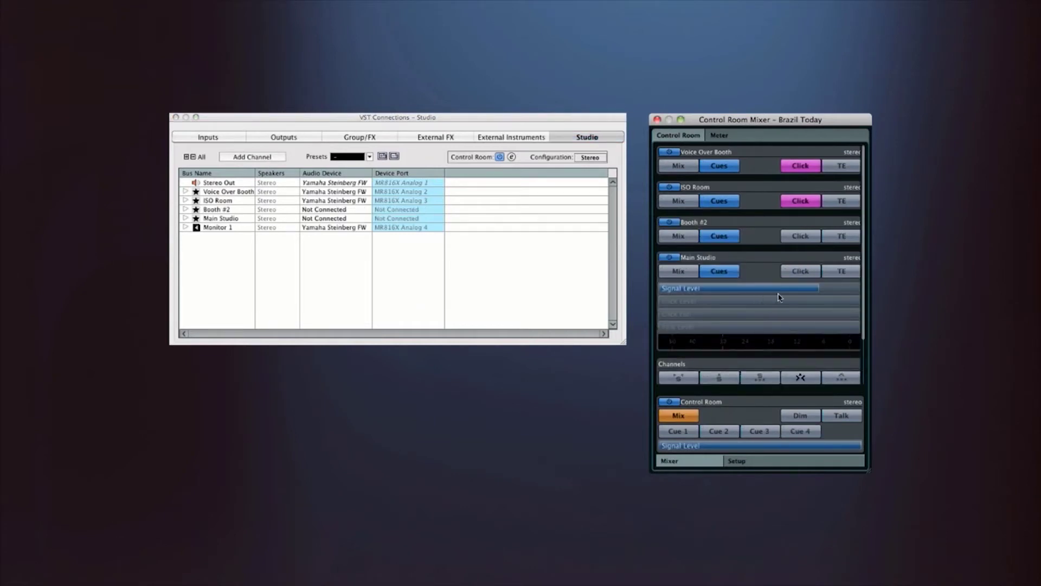
{"action": "left_click", "coordinate": [793, 274]}
{"action": "left_click", "coordinate": [842, 271]}
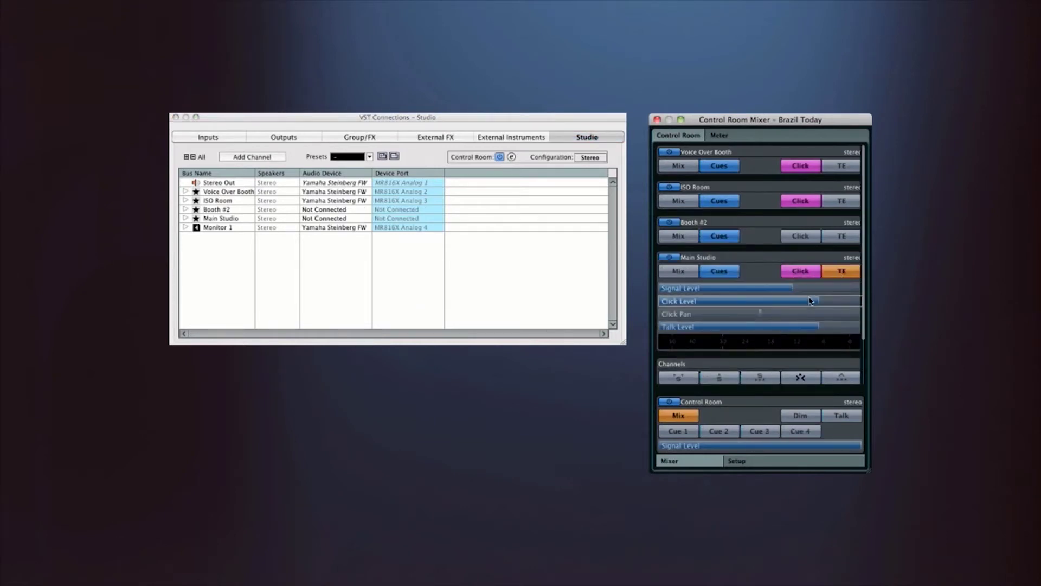
{"action": "left_click_drag", "start_coordinate": [779, 327], "coordinate": [731, 327]}
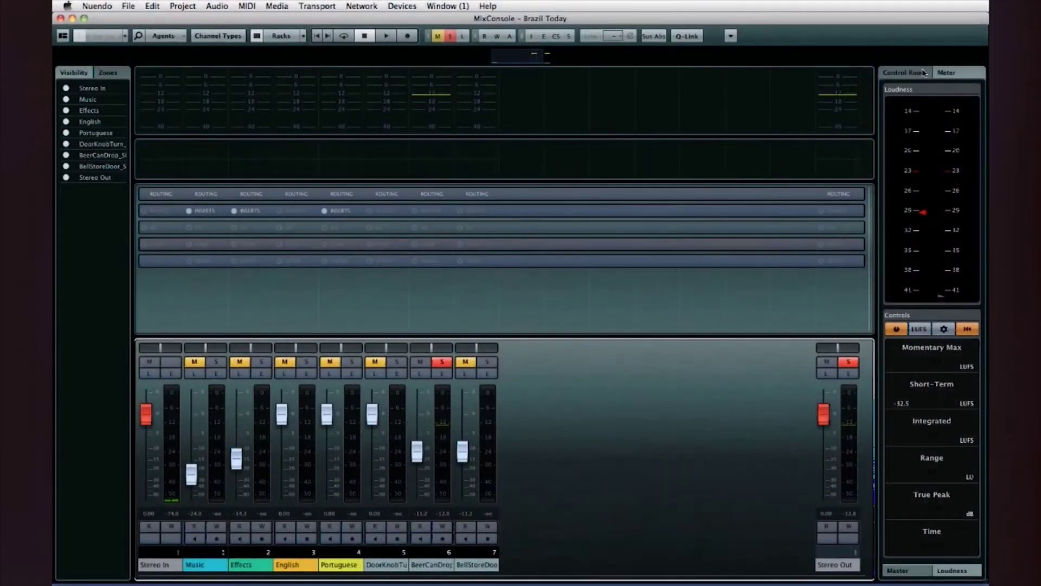
{"action": "left_click", "coordinate": [924, 73]}
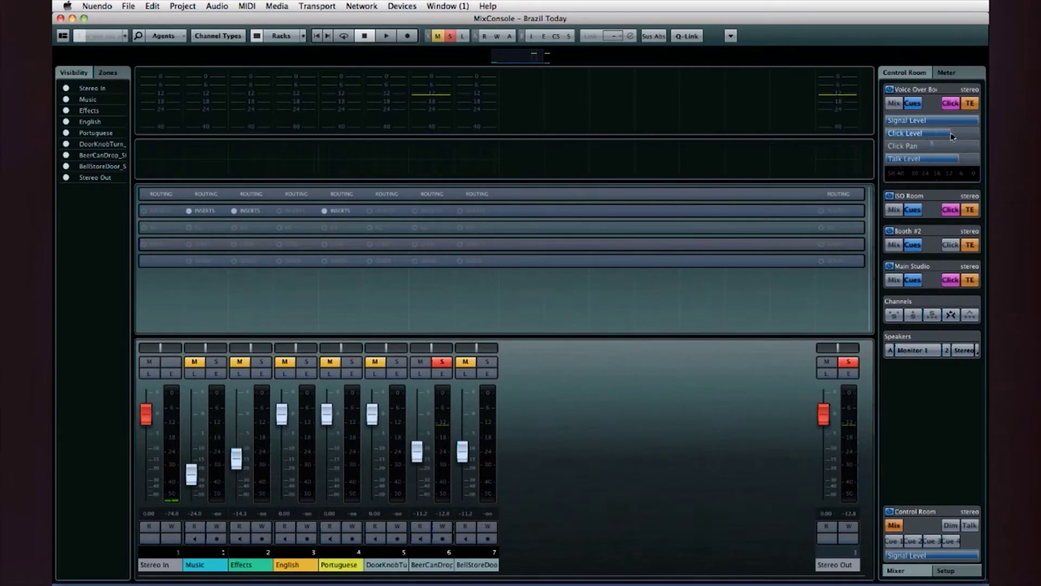
{"action": "left_click", "coordinate": [930, 206]}
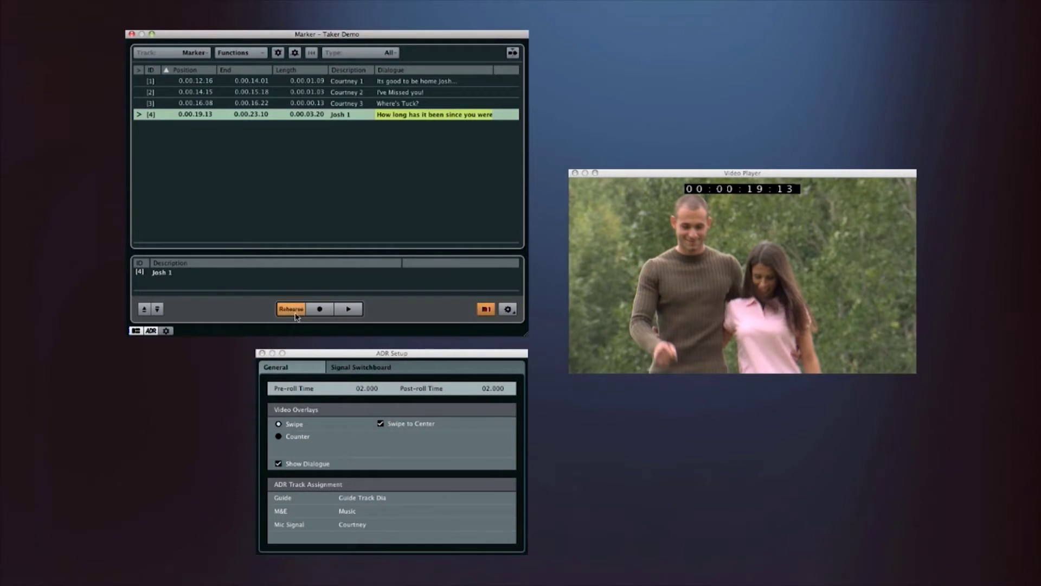
Rehearse, record, then review take 4 of 'How long has it been since you were home?'.
{"action": "left_click", "coordinate": [291, 309]}
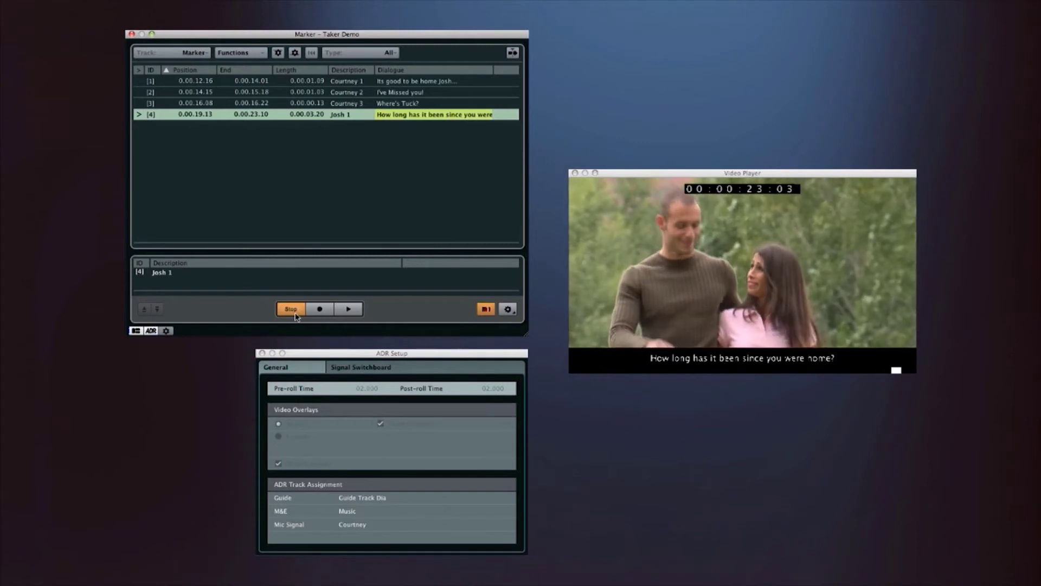
{"action": "left_click", "coordinate": [297, 316]}
{"action": "left_click", "coordinate": [312, 314]}
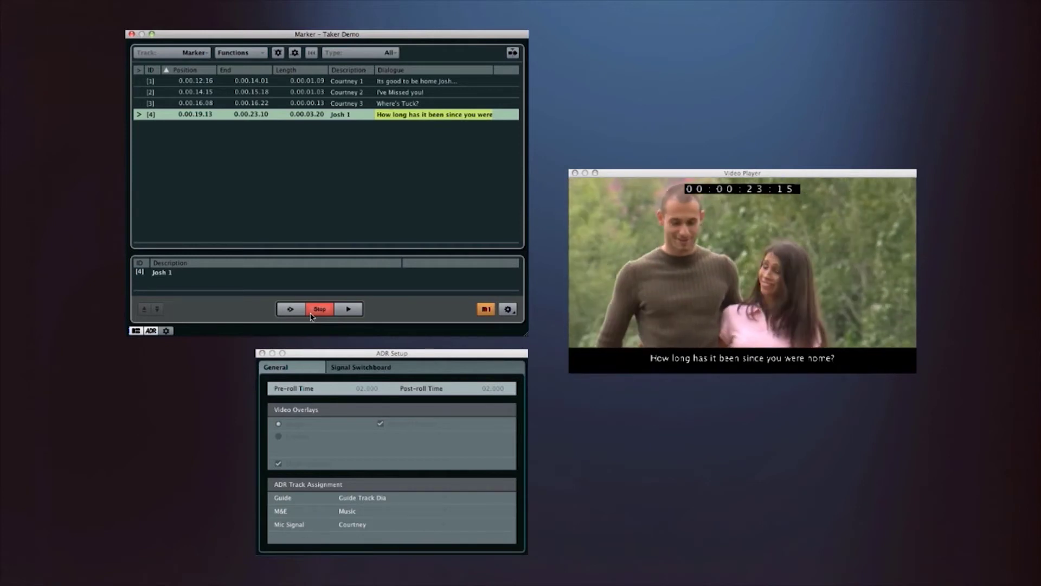
{"action": "left_click", "coordinate": [311, 314]}
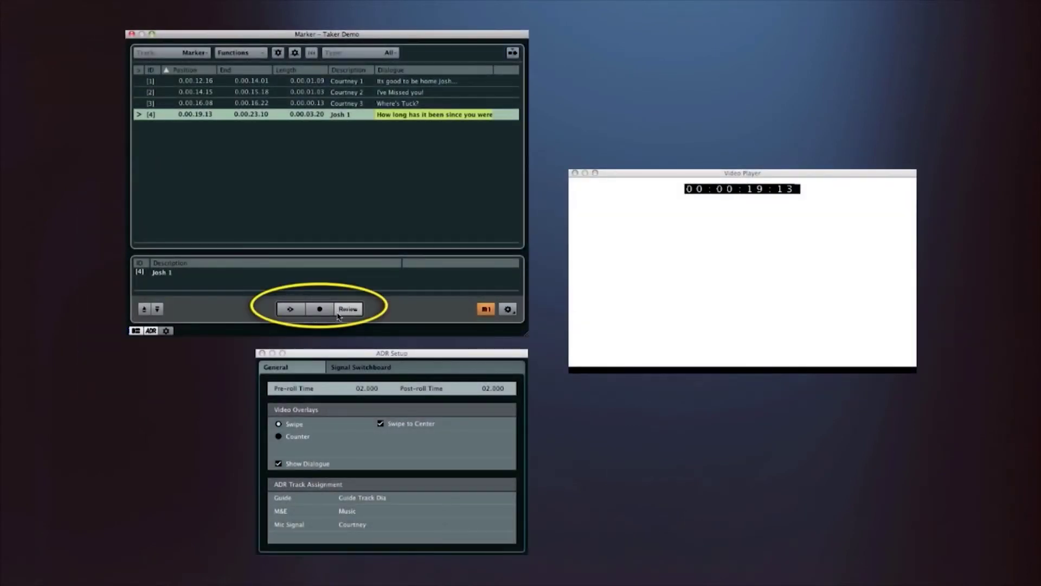
{"action": "left_click", "coordinate": [348, 309]}
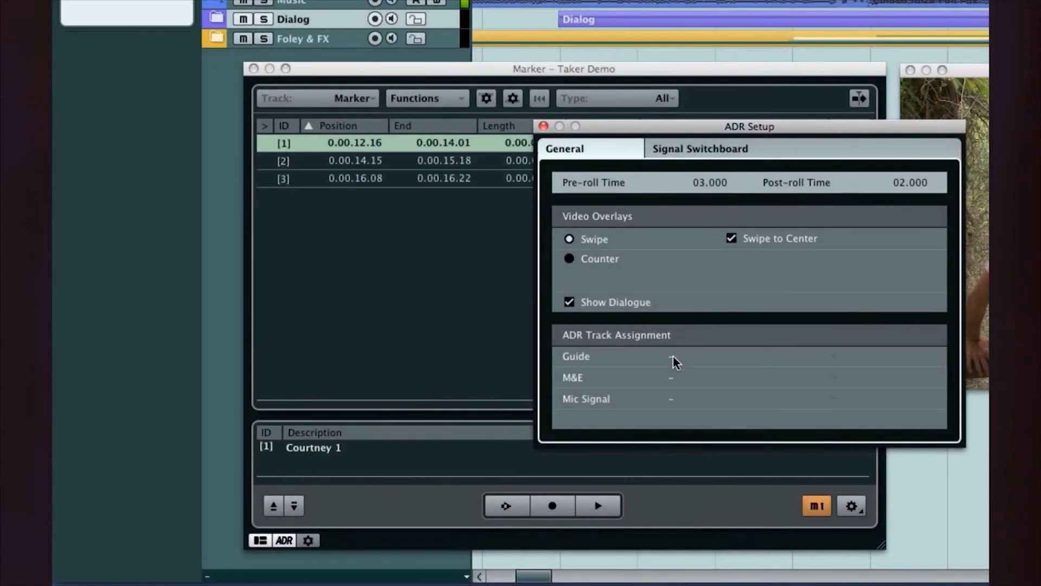
In ADR Setup > General, set Guide Track Dia as guide, Music as M&E, and a character track as mic signal.
{"action": "left_click", "coordinate": [675, 358]}
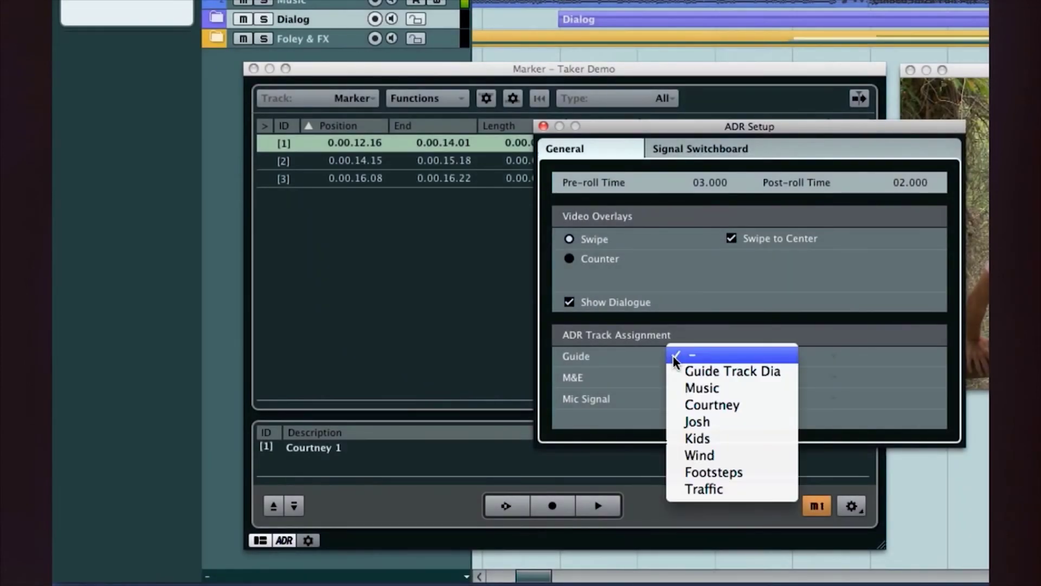
{"action": "left_click", "coordinate": [747, 373]}
{"action": "left_click", "coordinate": [671, 377]}
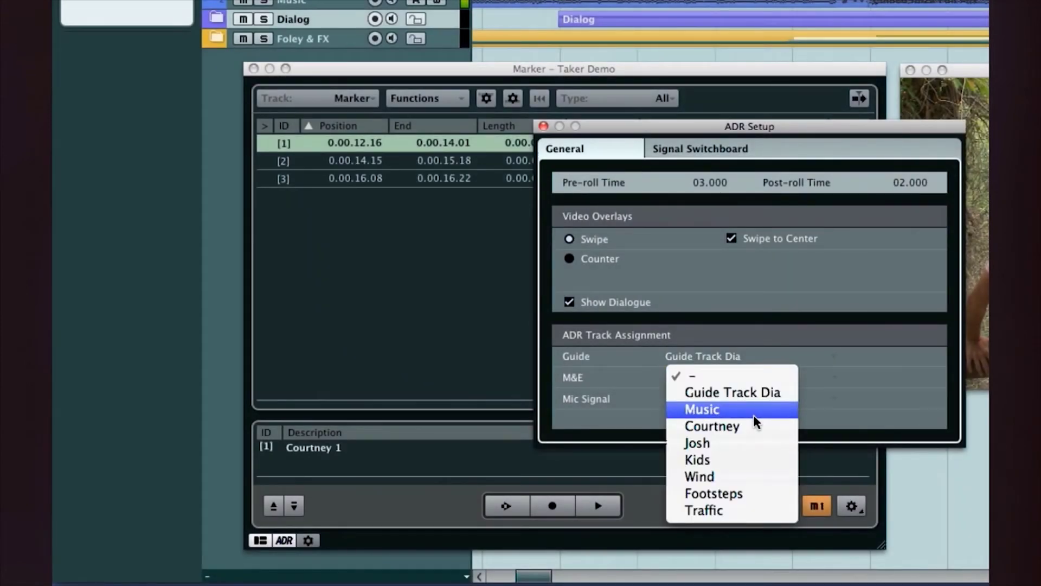
{"action": "left_click", "coordinate": [702, 410]}
{"action": "left_click", "coordinate": [673, 399]}
{"action": "left_click", "coordinate": [760, 448]}
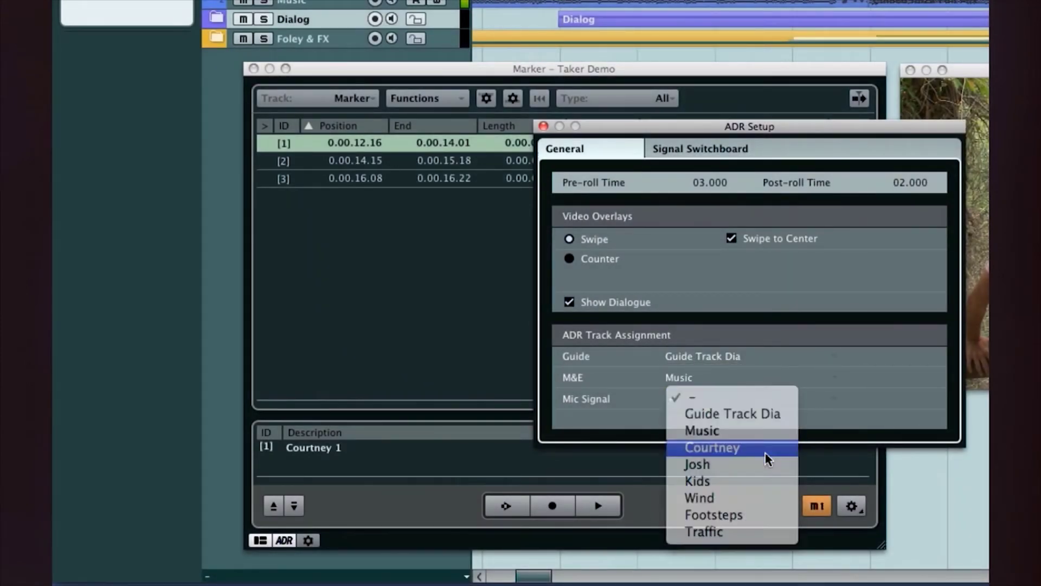
In the Signal Switchboard, uncheck M&E for Cue 1 under Rehearse Pre and Take.
{"action": "left_click", "coordinate": [691, 150]}
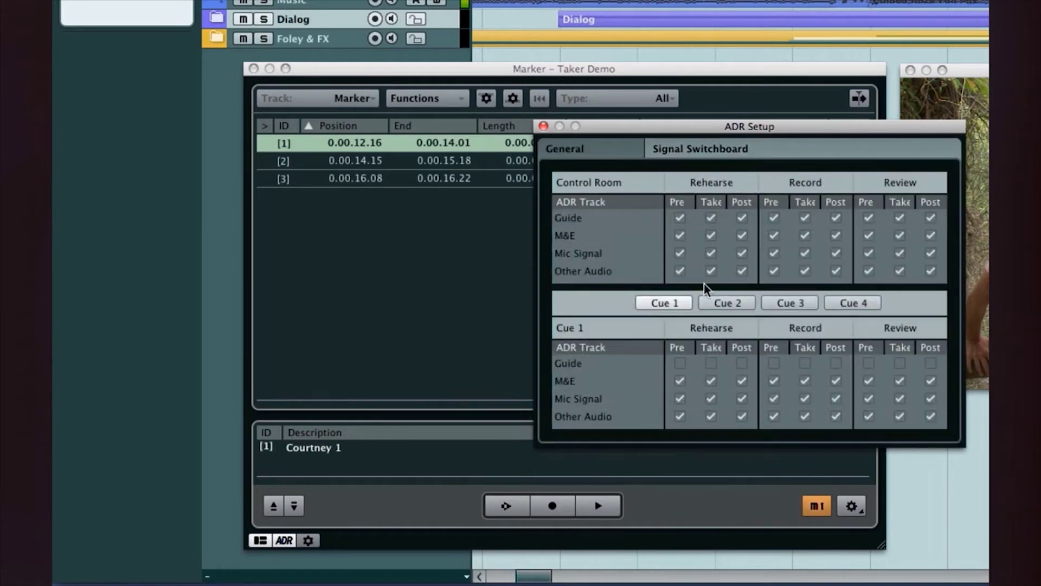
{"action": "left_click", "coordinate": [710, 302]}
{"action": "left_click", "coordinate": [789, 302]}
{"action": "left_click", "coordinate": [710, 380]}
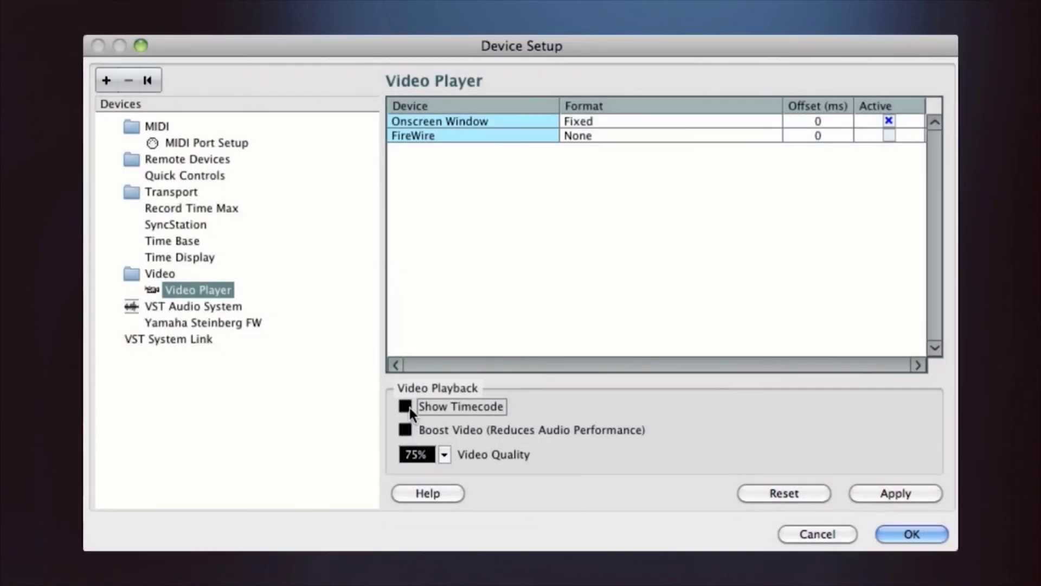
Show timecode on the video with its position set to Right.
{"action": "left_click", "coordinate": [405, 406]}
{"action": "left_click", "coordinate": [705, 407]}
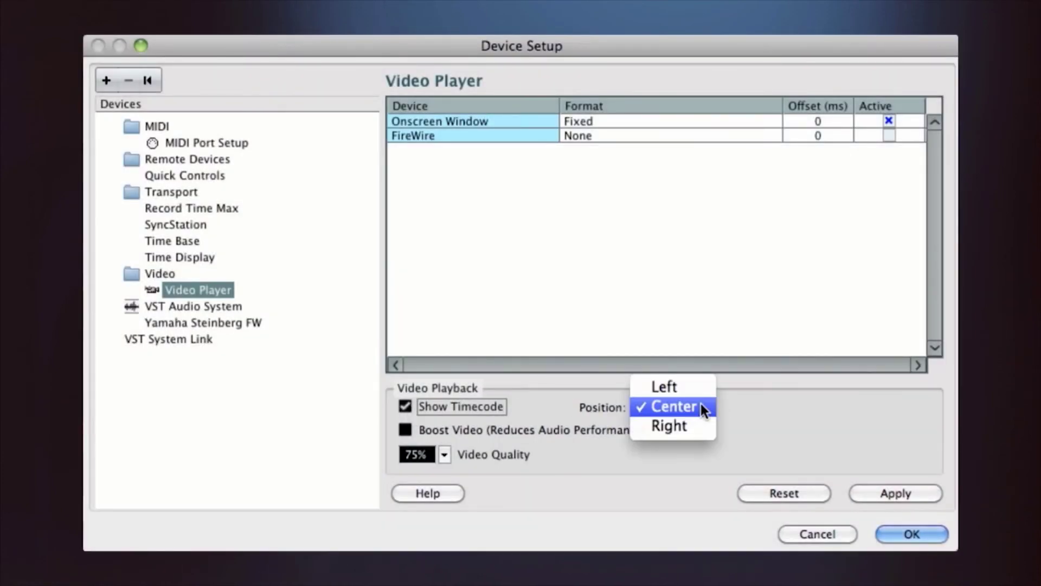
{"action": "left_click", "coordinate": [691, 425]}
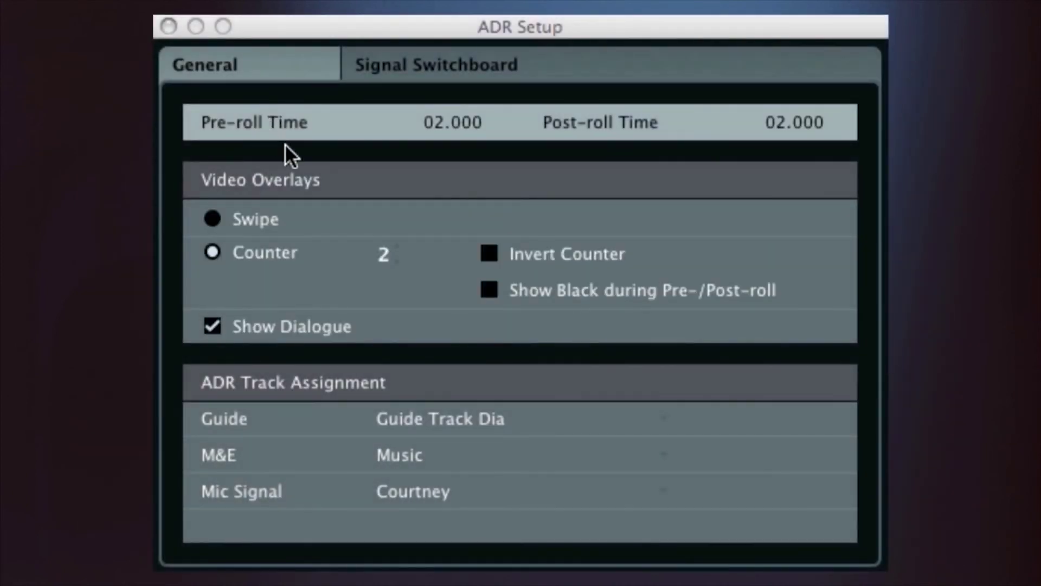
Enable Invert Counter and Show Black during Pre-/Post-roll in ADR Setup.
{"action": "left_click", "coordinate": [489, 254]}
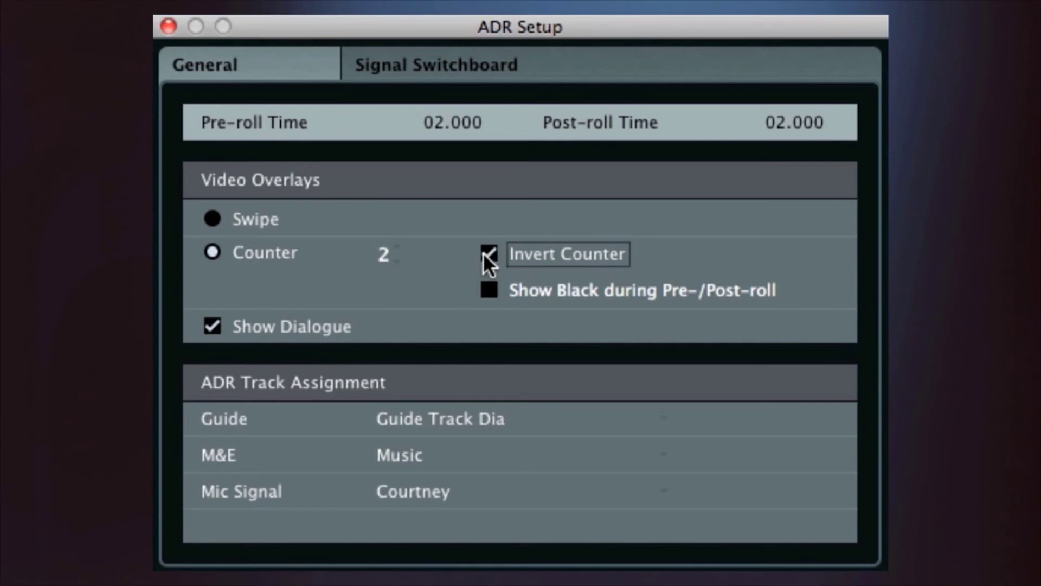
{"action": "left_click", "coordinate": [490, 290]}
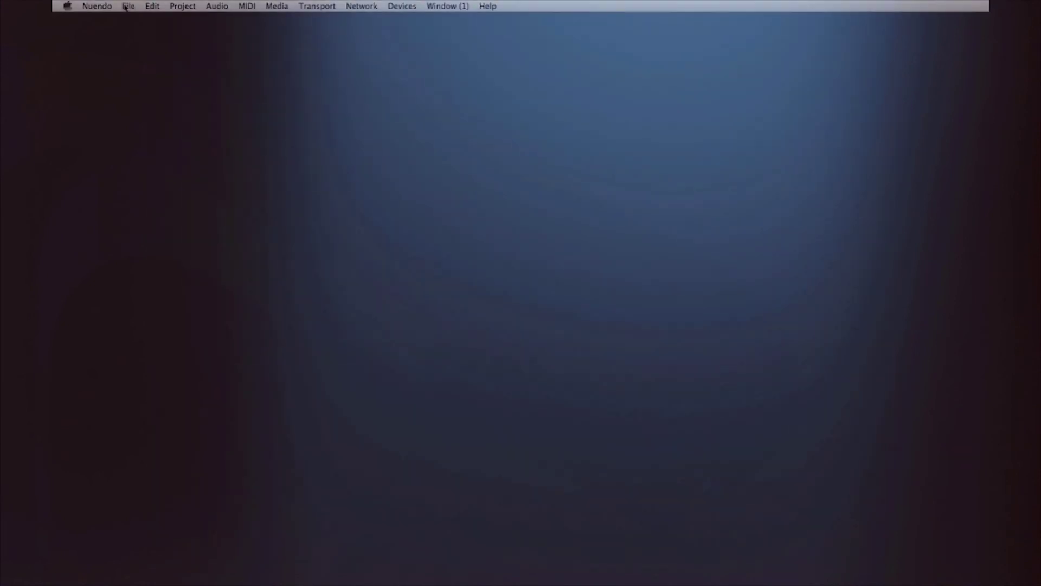
{"action": "left_click", "coordinate": [128, 6]}
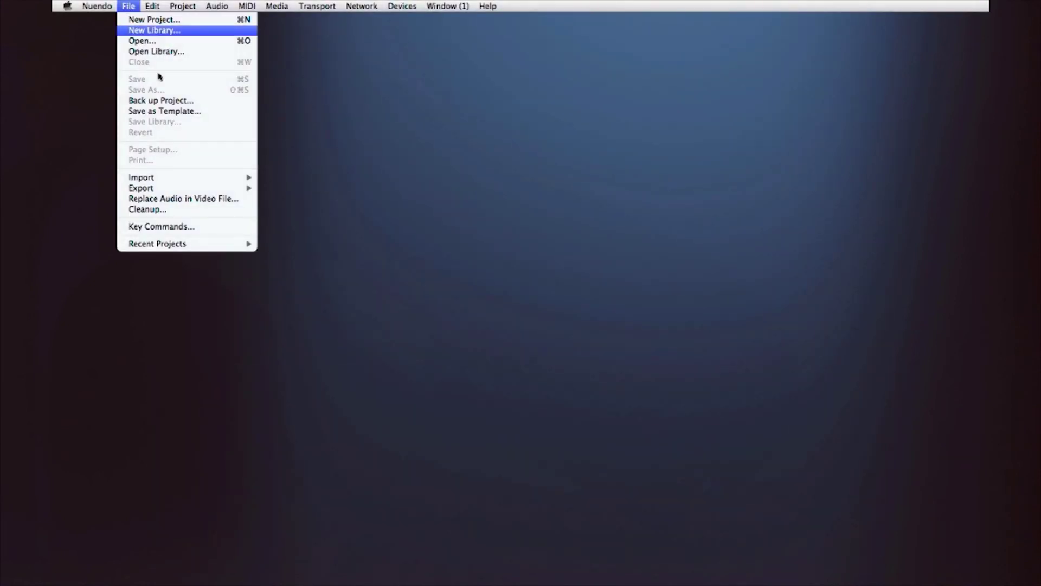
Open AAF export, tick all seven tracks for export, and enable Quantize Events to Frames.
{"action": "mouse_move", "coordinate": [174, 189]}
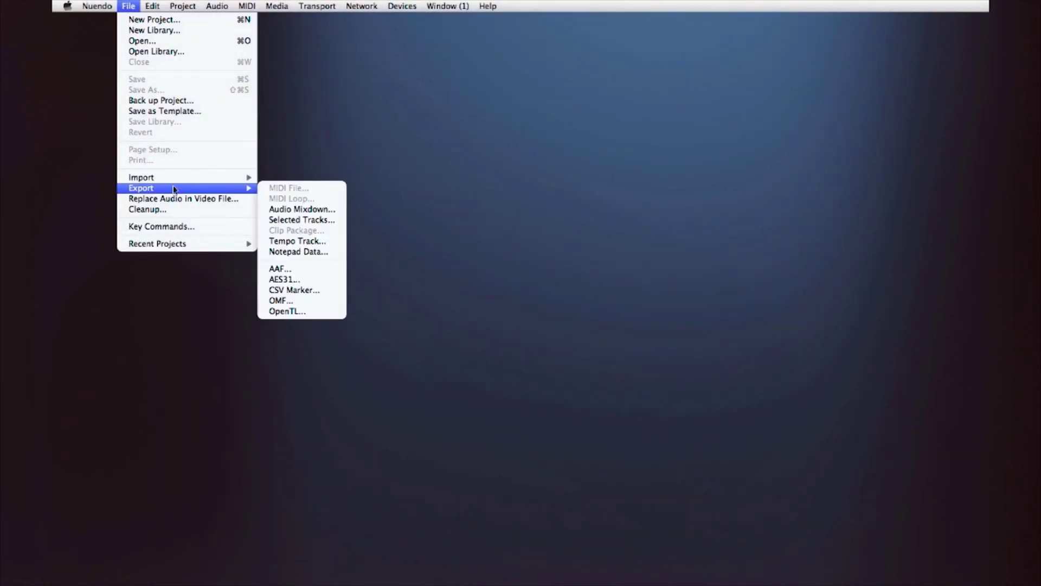
{"action": "left_click", "coordinate": [293, 269]}
{"action": "left_click_drag", "start_coordinate": [373, 101], "coordinate": [365, 150]}
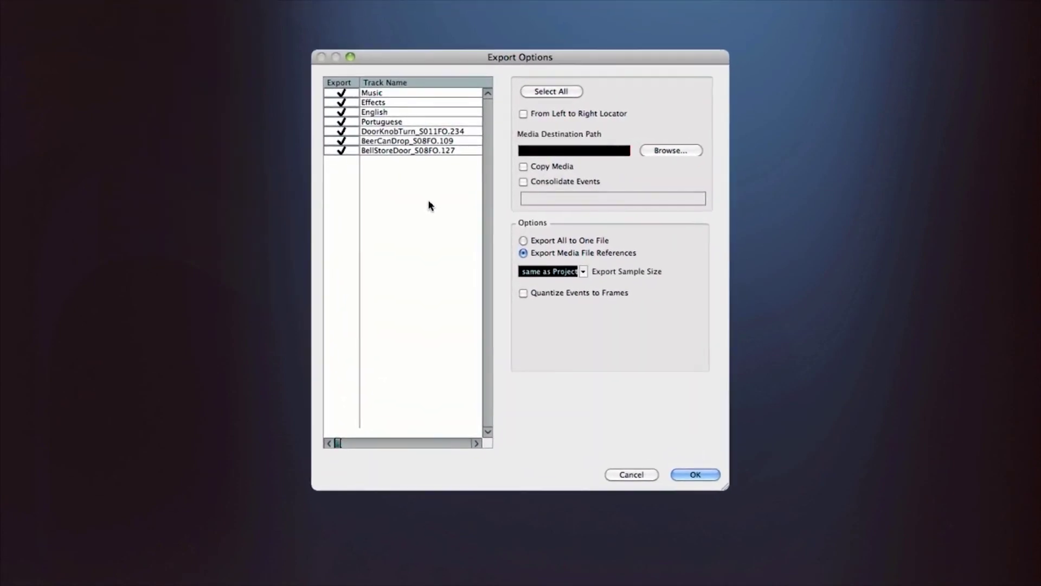
{"action": "left_click", "coordinate": [523, 293]}
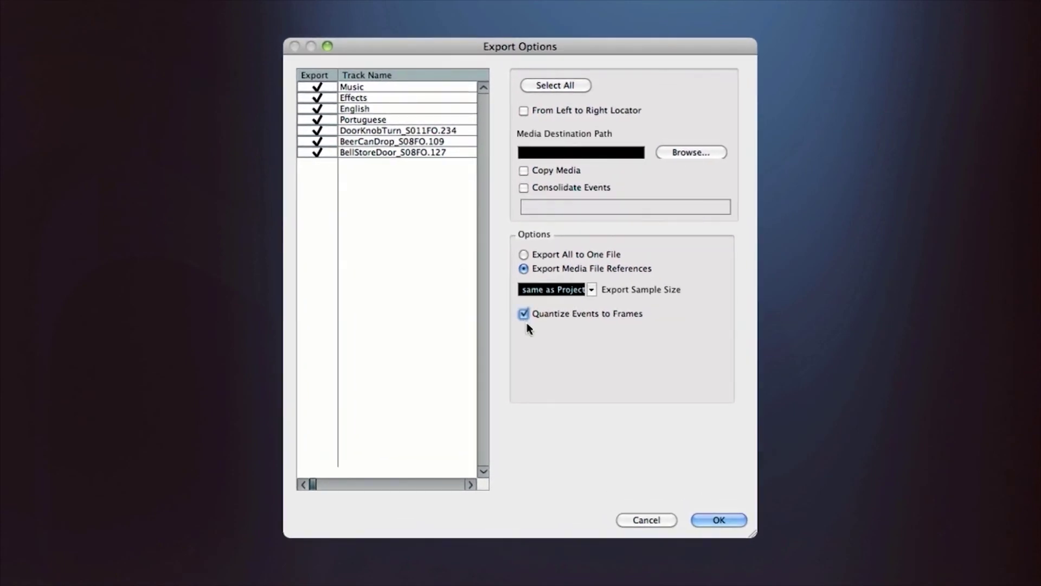